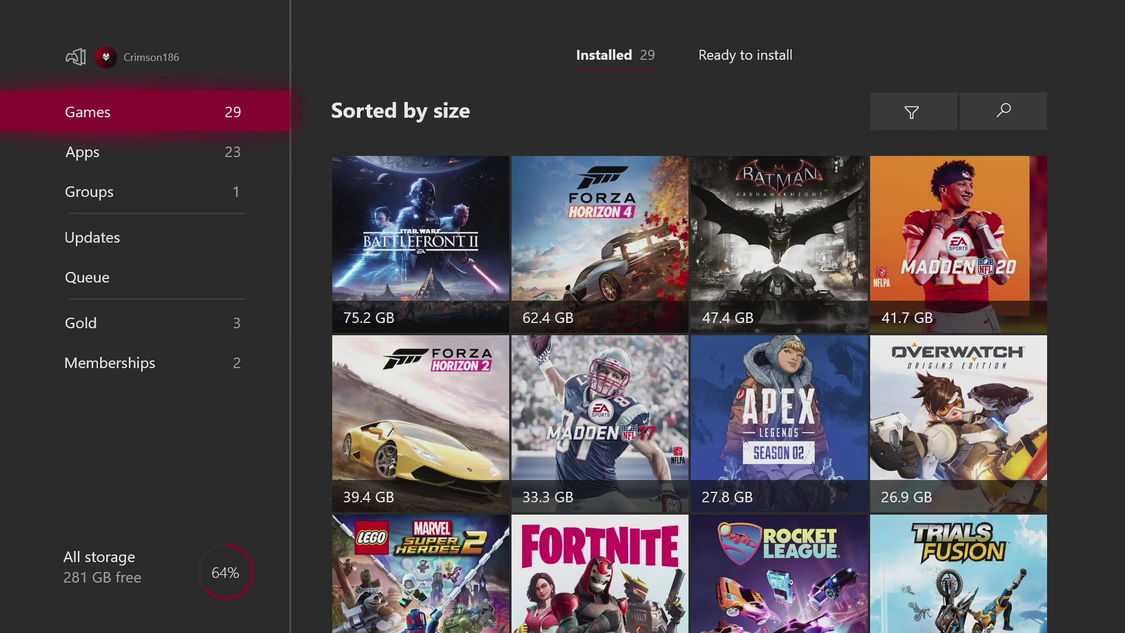
Step: Look through the installed apps in the games and apps collection
key(Down)
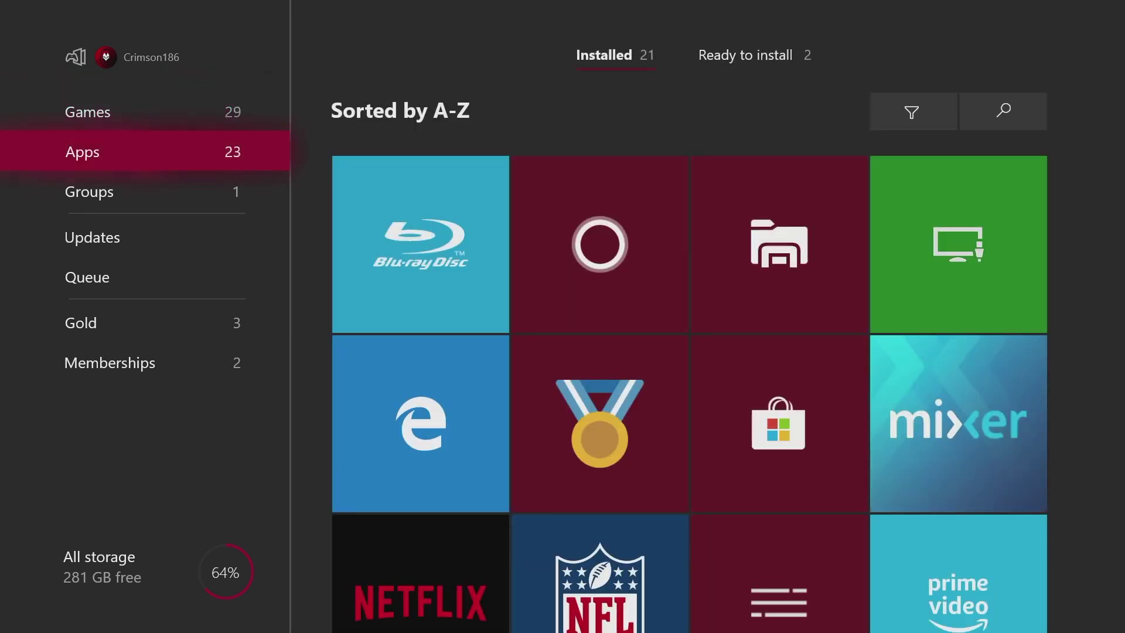
key(Right)
key(Right)
key(Right)
key(Right)
key(Left)
key(Left)
key(Left)
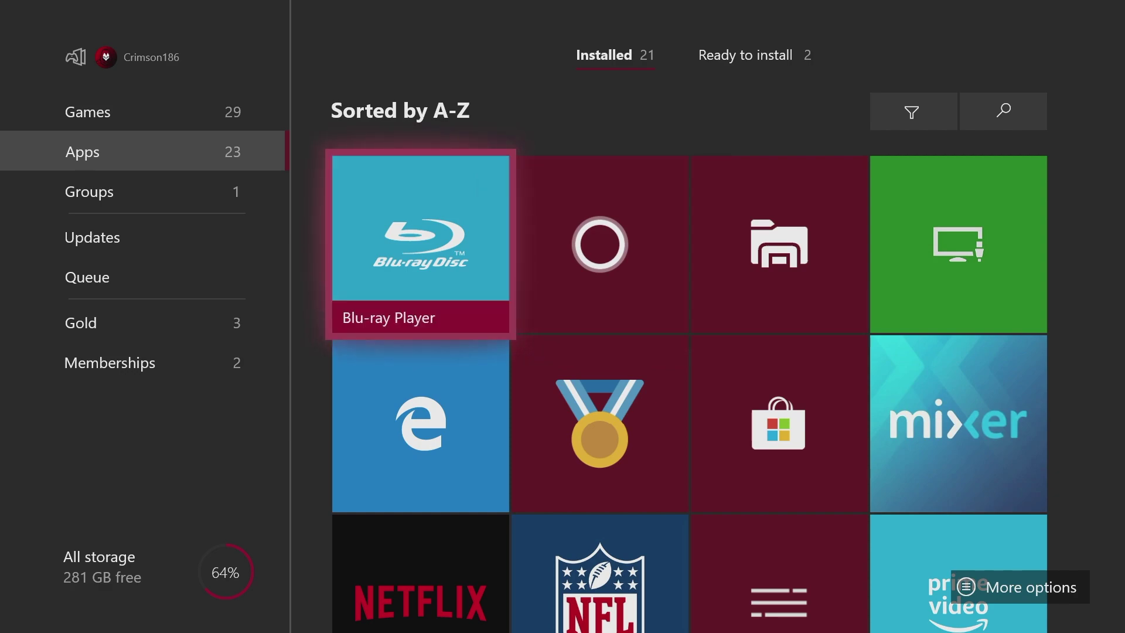
Step: Open the console's Settings from the guide's System section
key(super)
key(Right)
key(Right)
key(Right)
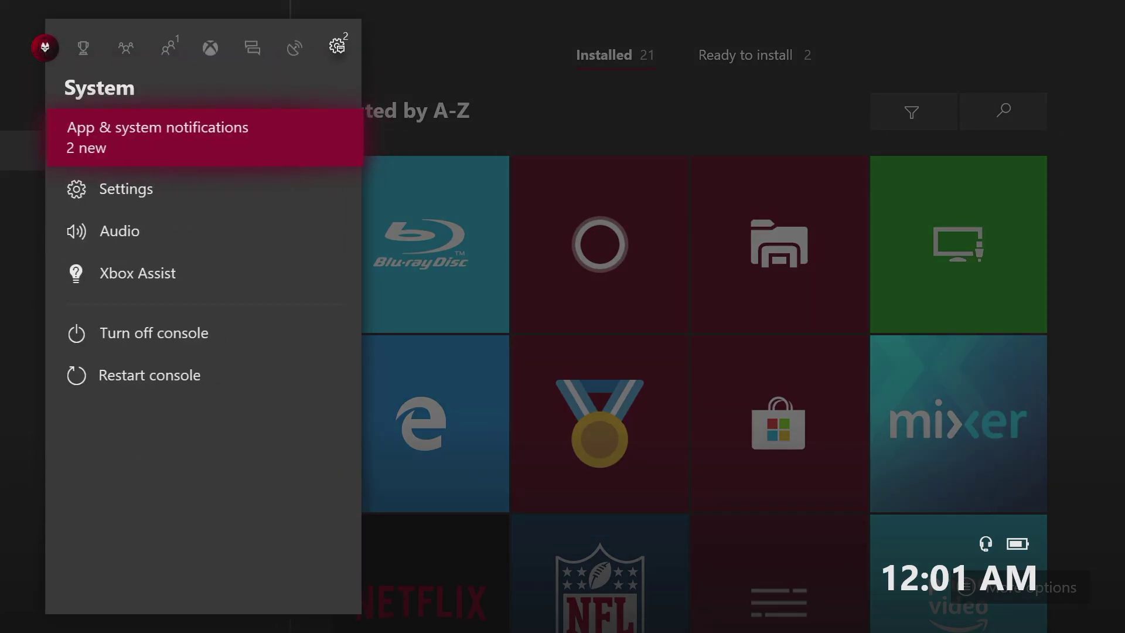
key(Down)
key(Down)
key(Up)
key(Return)
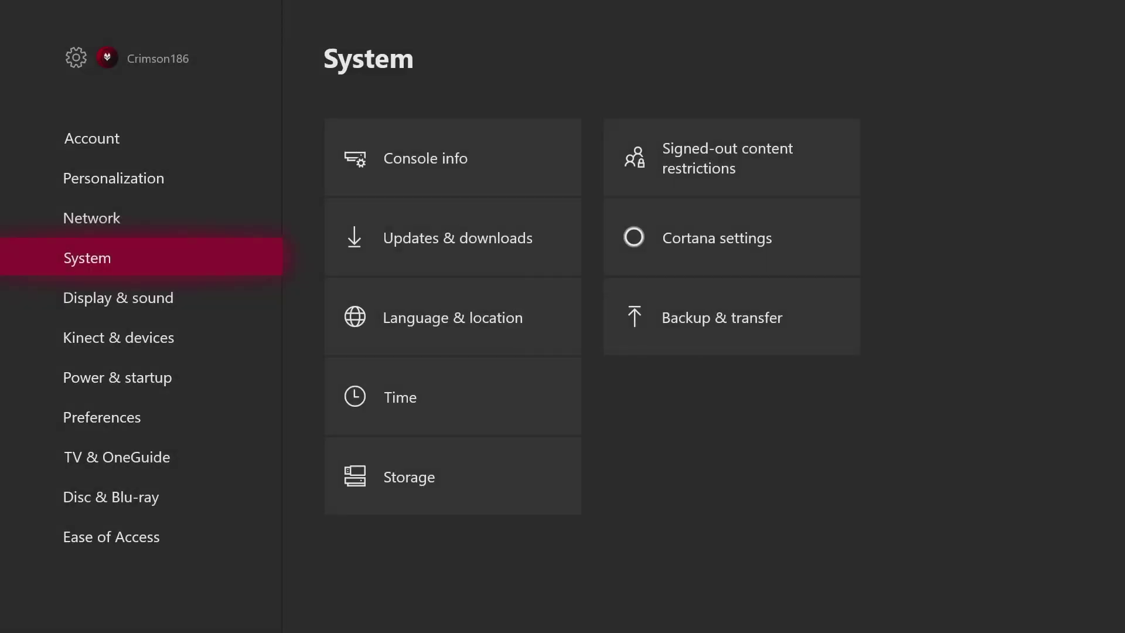
Step: Open the System Storage settings and select the Seagate Portable Drive
key(Up)
key(Down)
key(Right)
key(Down)
key(Down)
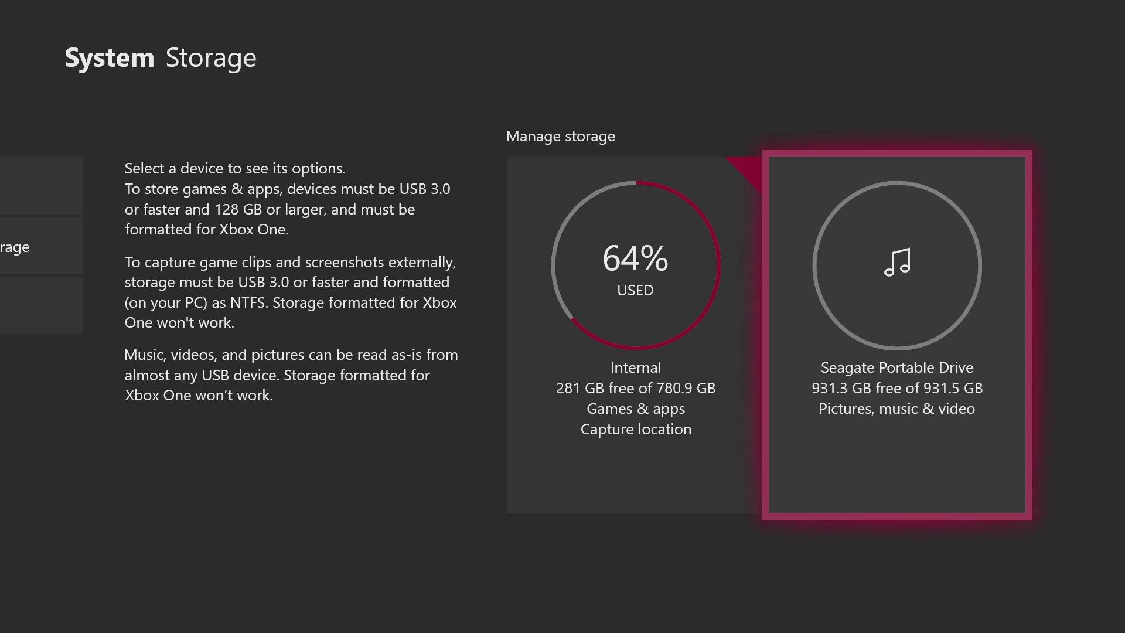
Step: Choose to format the Seagate Portable Drive for storing games and apps
key(Return)
key(Down)
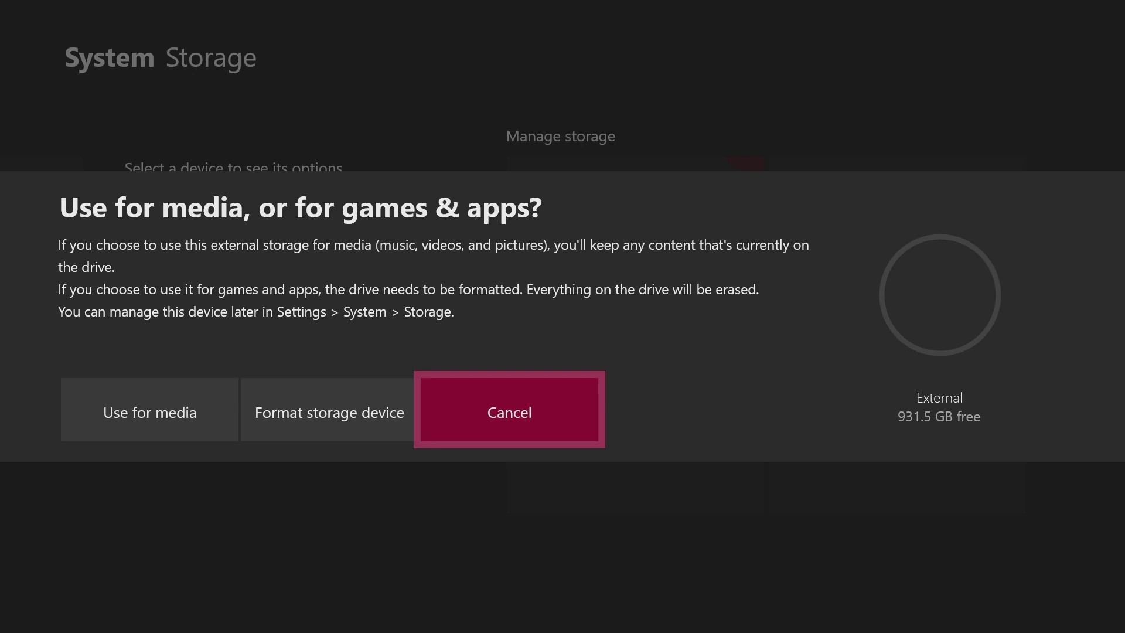
key(Left)
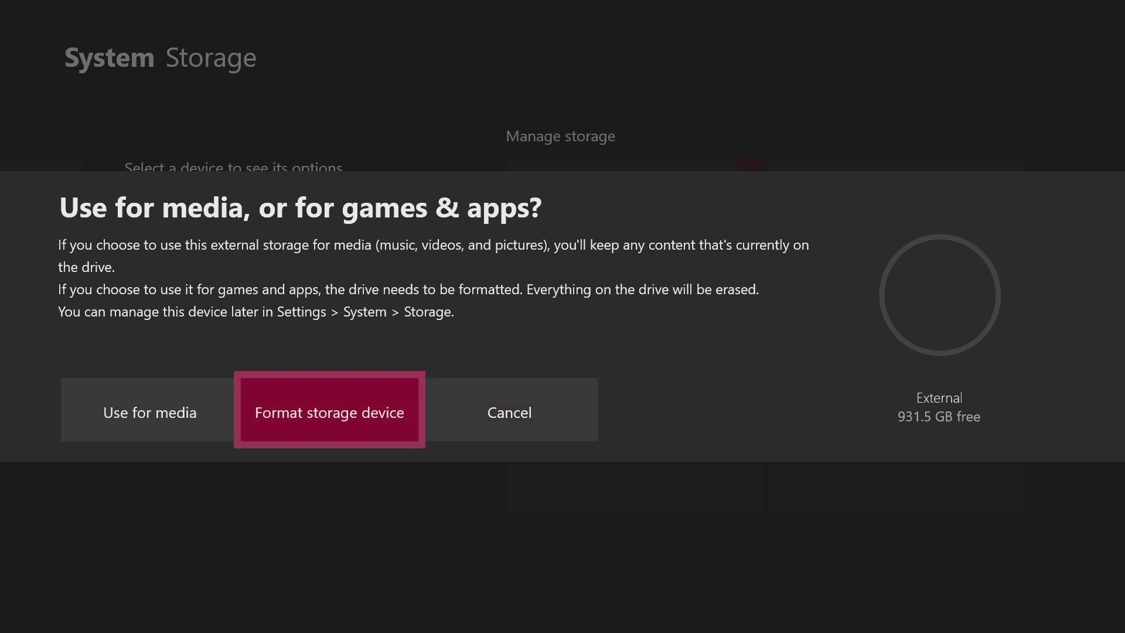
key(Return)
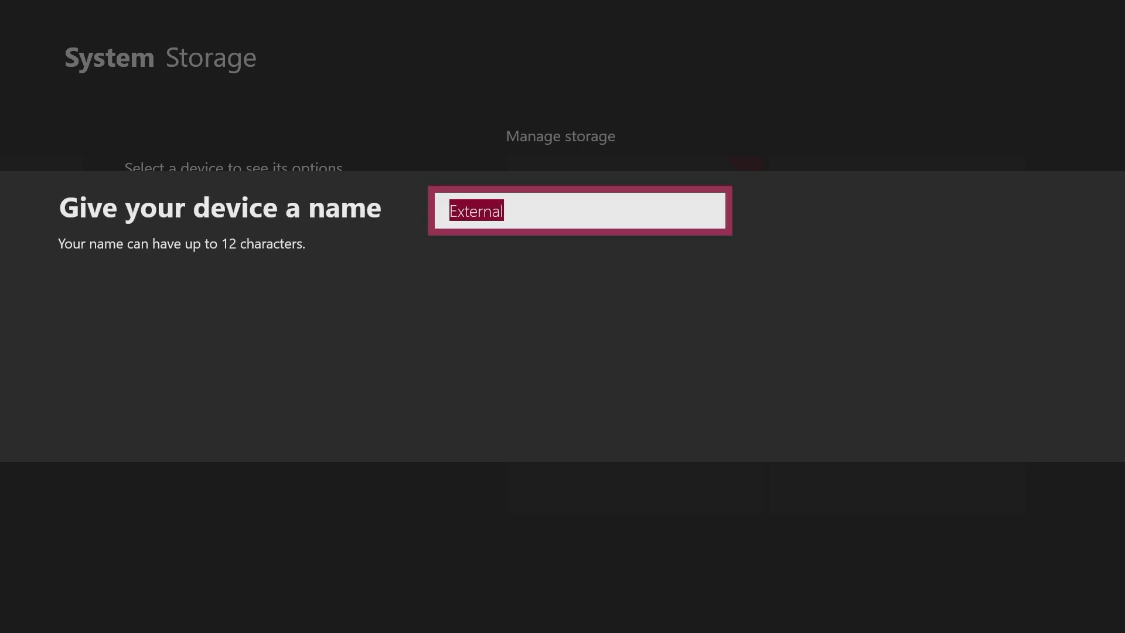
Step: Name the external storage device XboxExternal
key(Return)
text(Xbox)
key(Return)
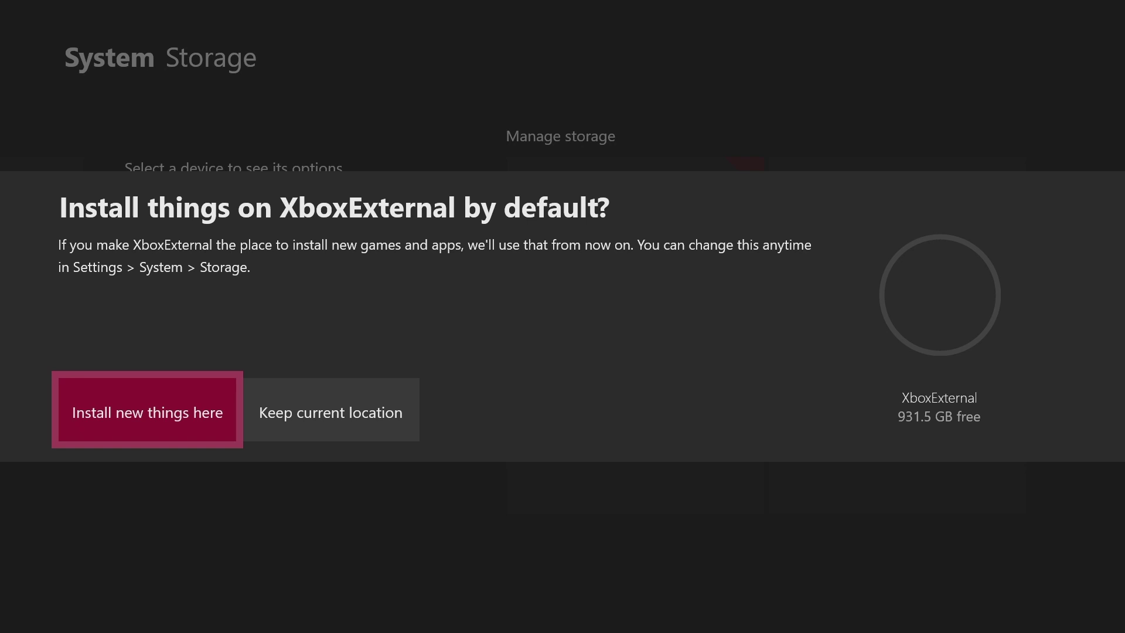
Step: Make XboxExternal the default location for new installs and confirm formatting the device
key(Return)
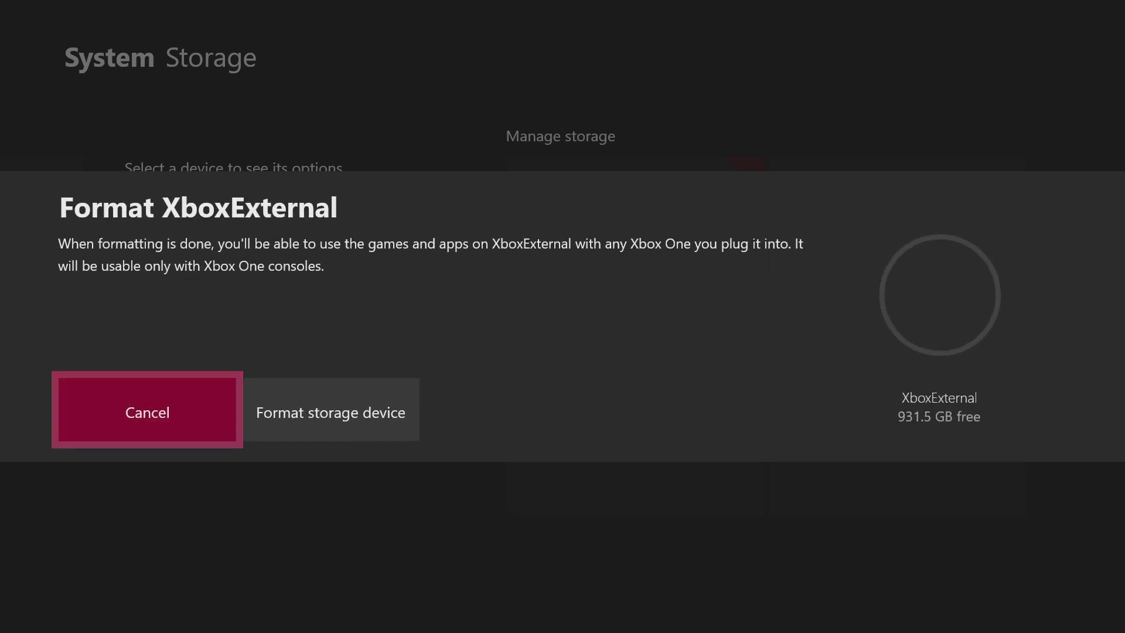
key(Right)
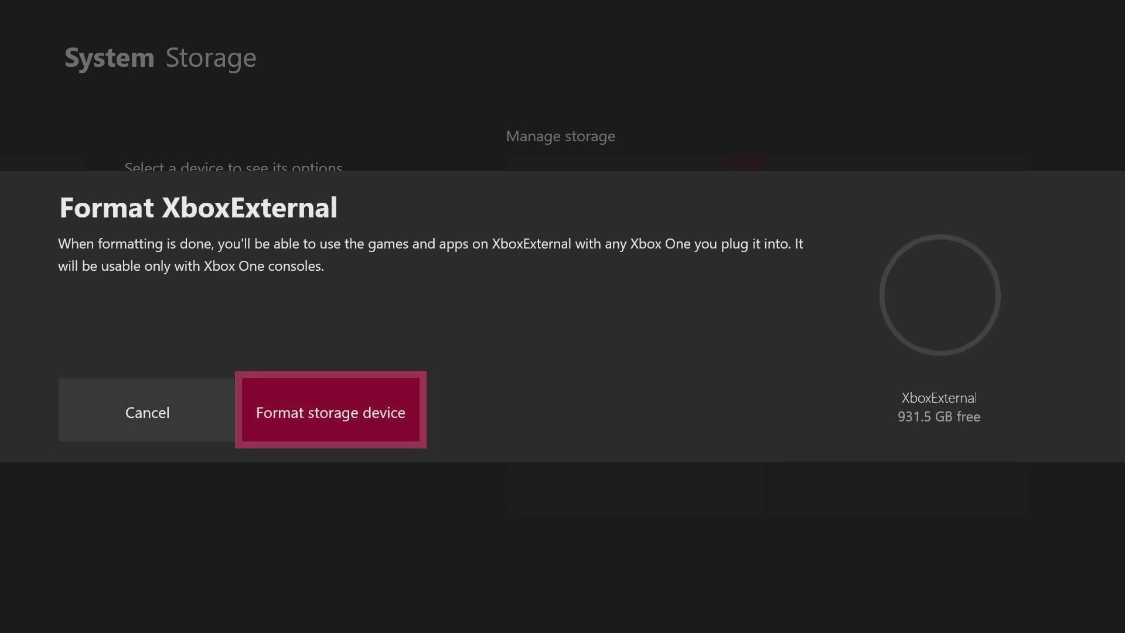
key(Return)
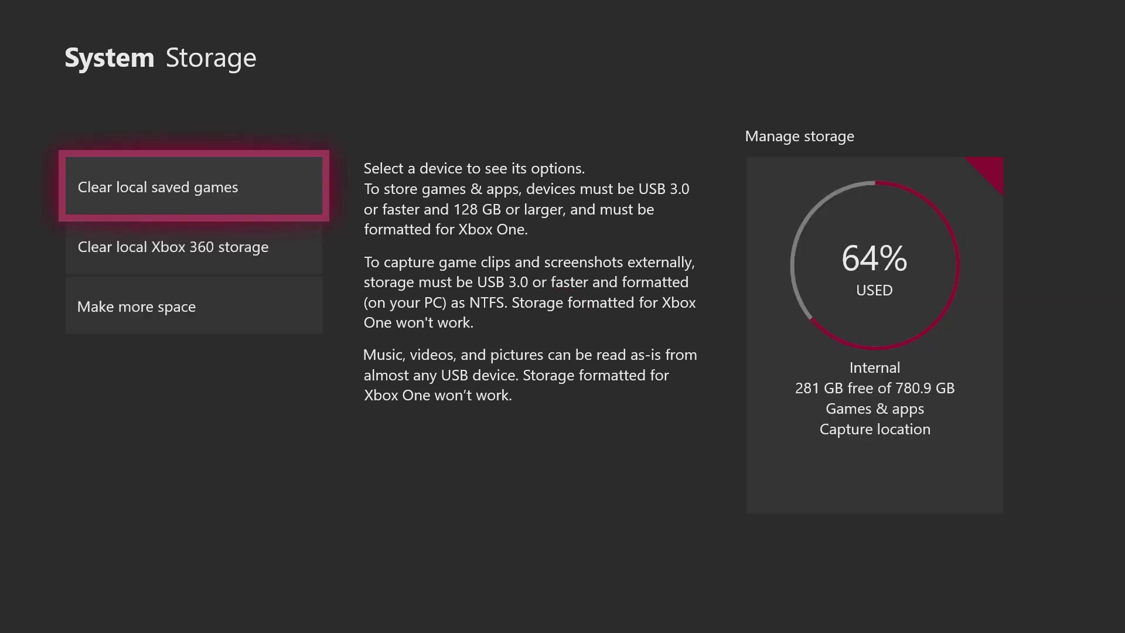
Step: Check the XboxExternal drive among the managed storage devices and return to the list of installed games
key(Right)
key(Right)
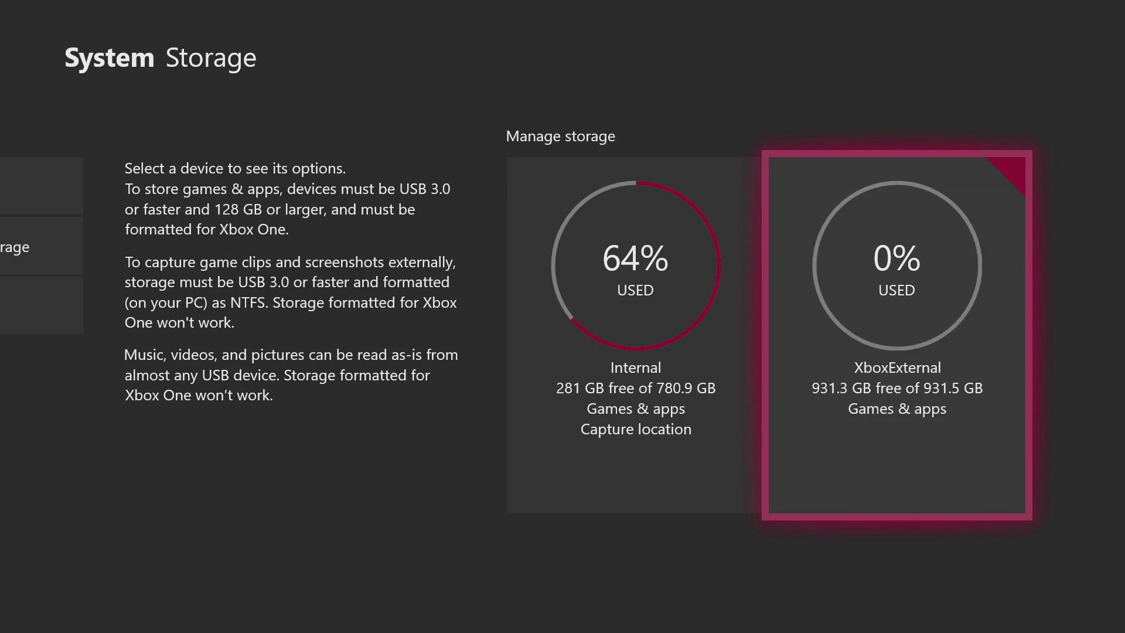
key(Left)
key(super)
key(Down)
key(Down)
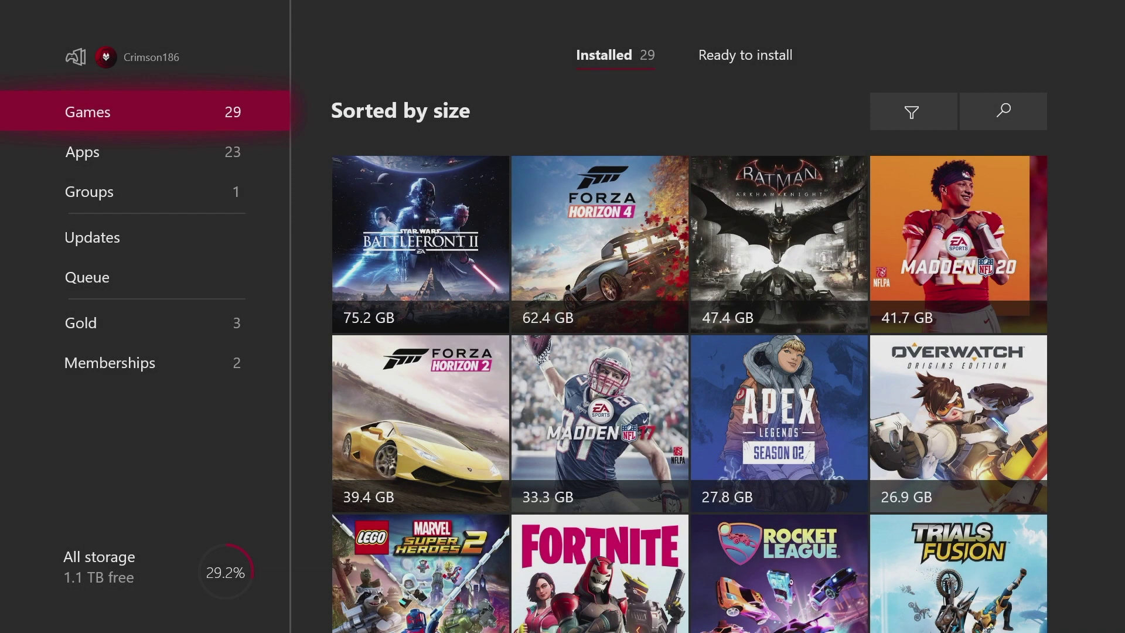
Step: Open the game and add-ons management page for STAR WARS Battlefront II
key(Right)
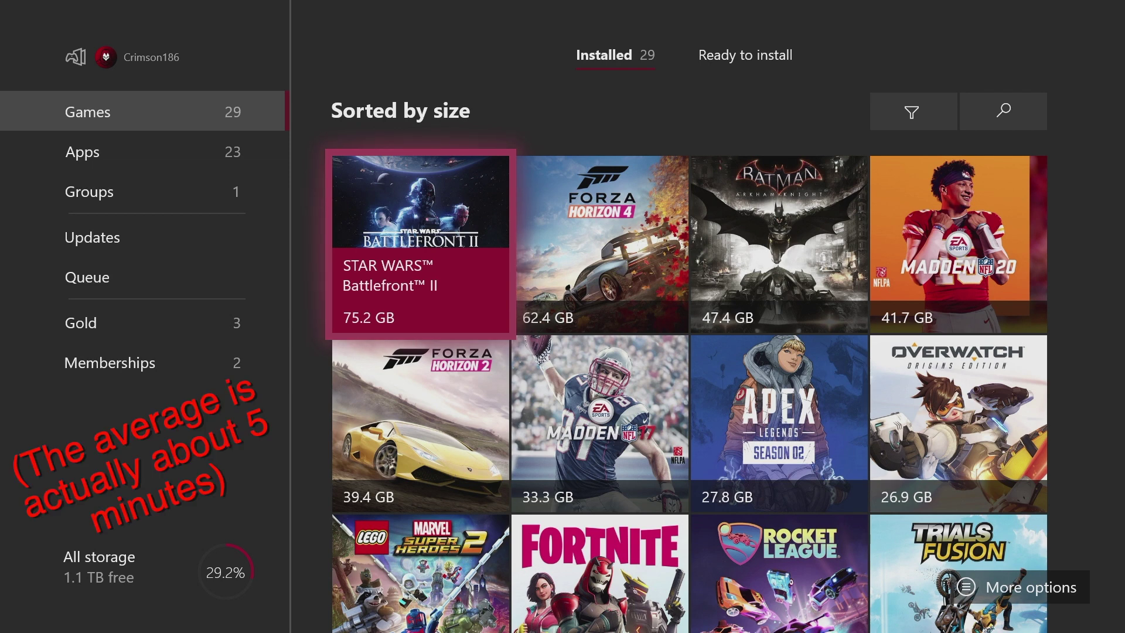
key(Menu)
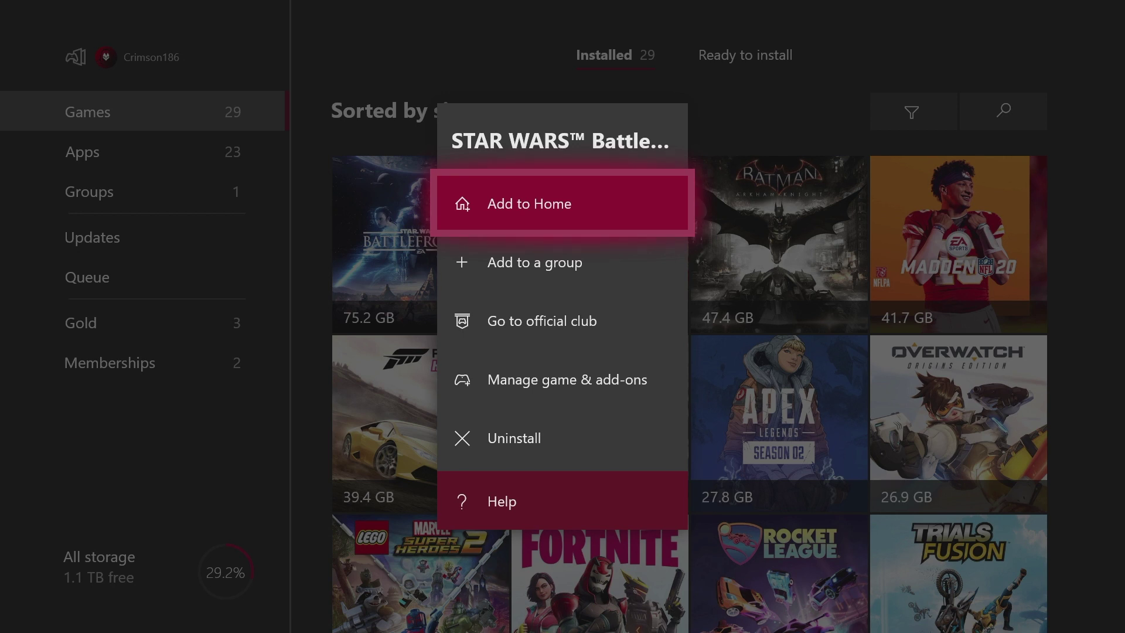
key(Down)
key(Down)
key(Down)
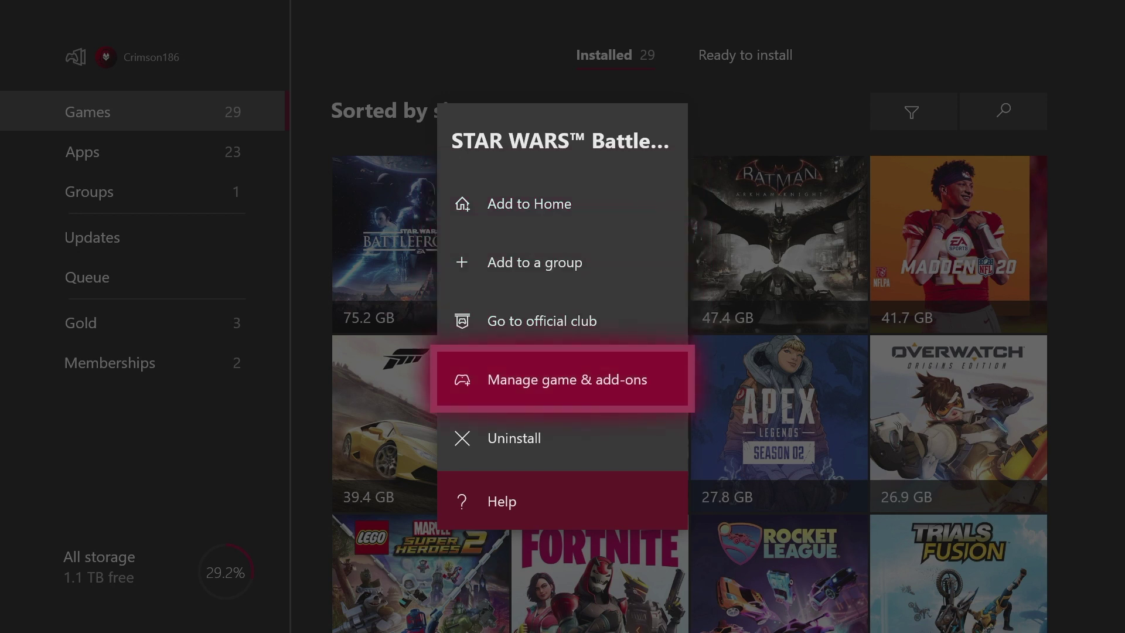
key(Return)
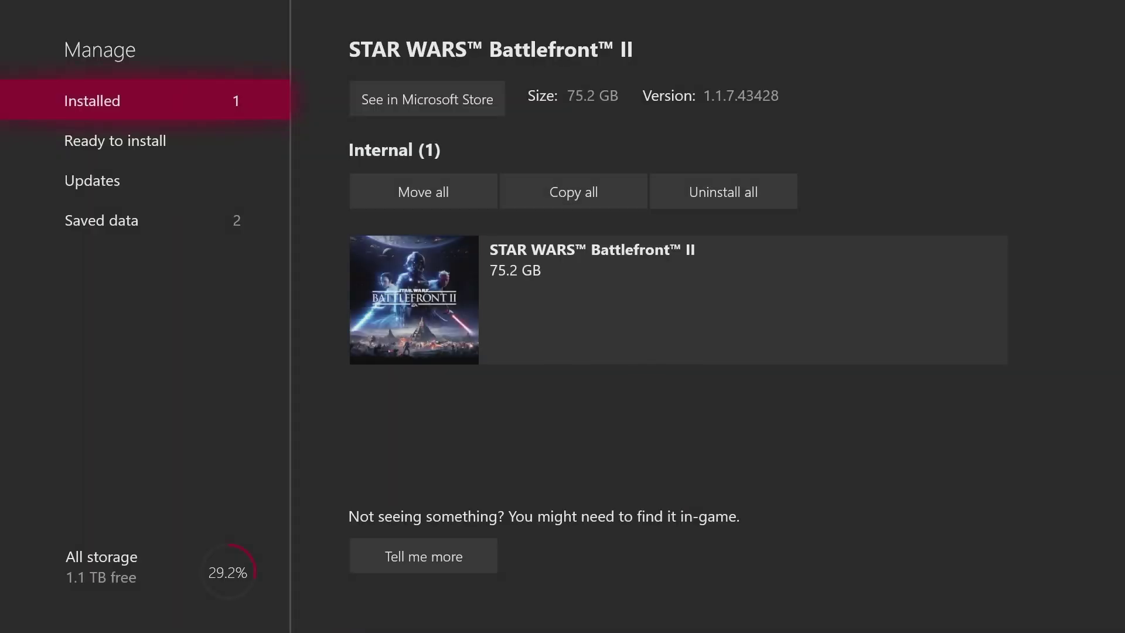
key(Escape)
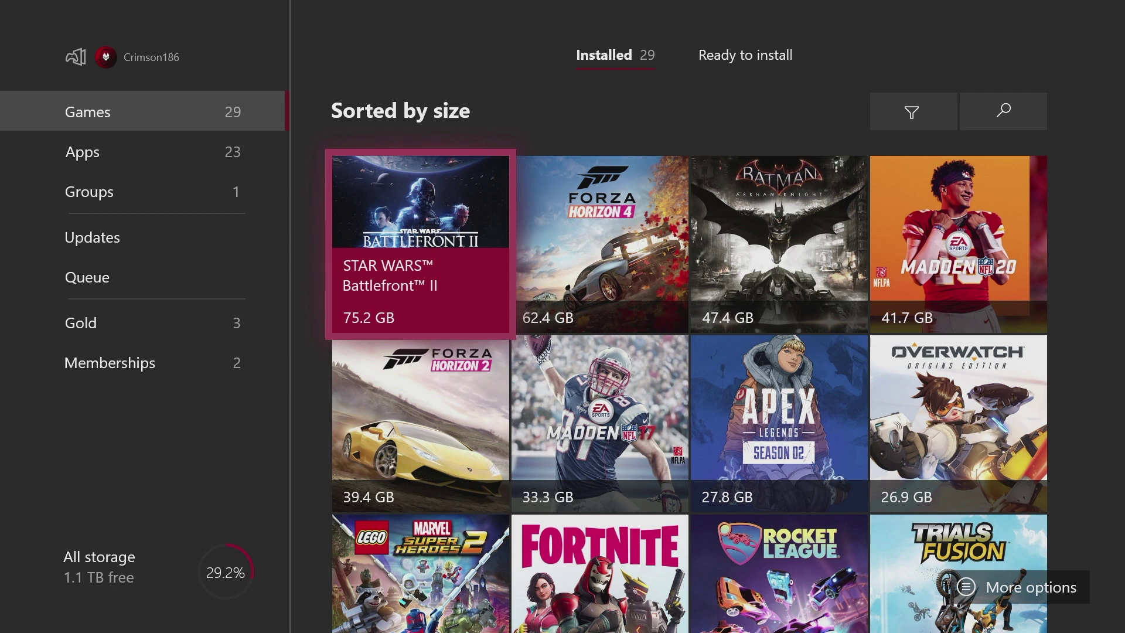
key(Return)
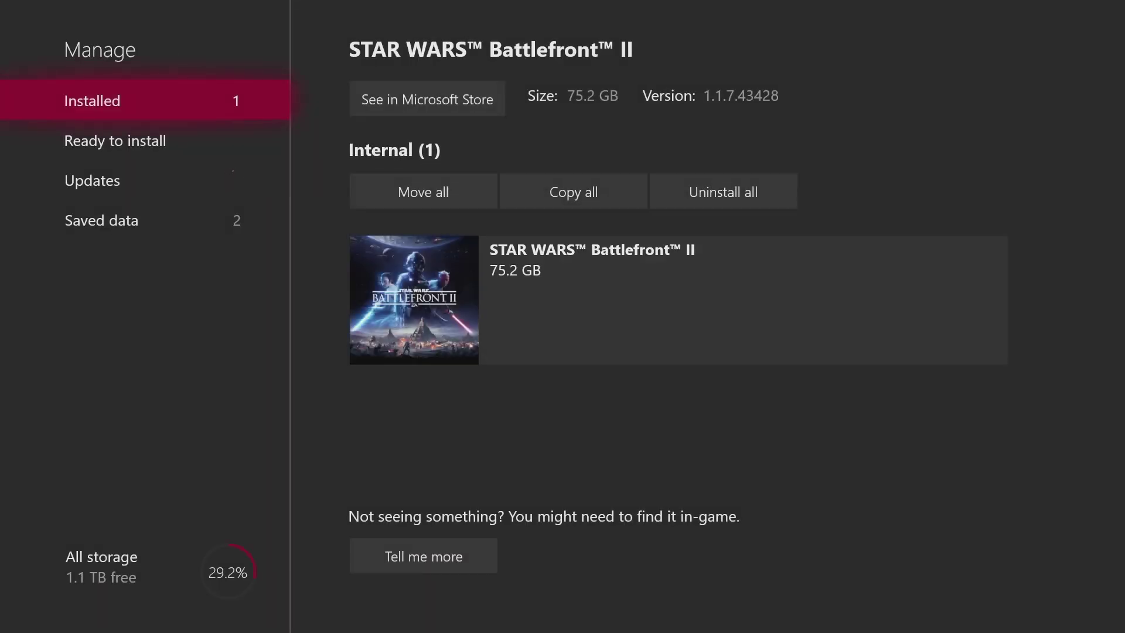
Step: Move all of STAR WARS Battlefront II from Internal storage to XboxExternal and check the transfer's progress
key(Right)
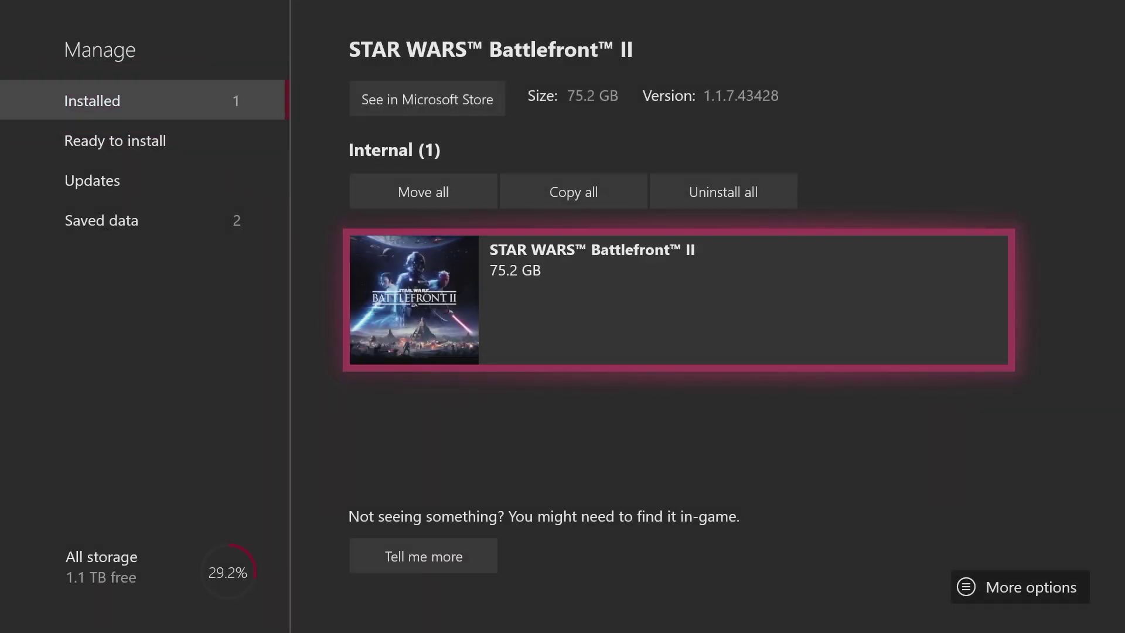
key(Up)
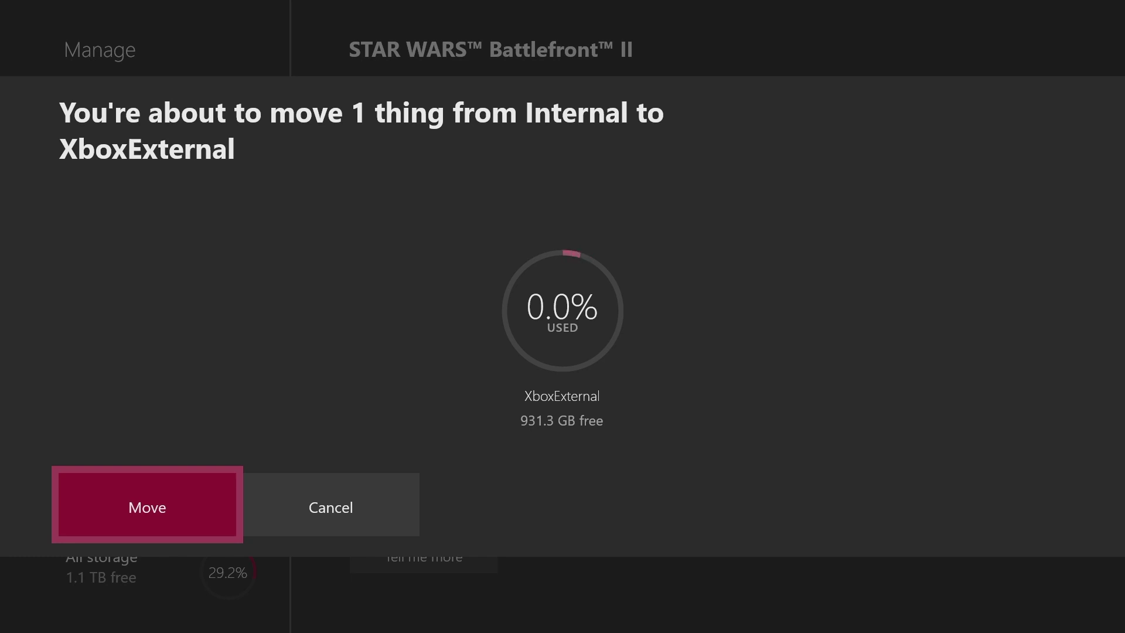
key(Return)
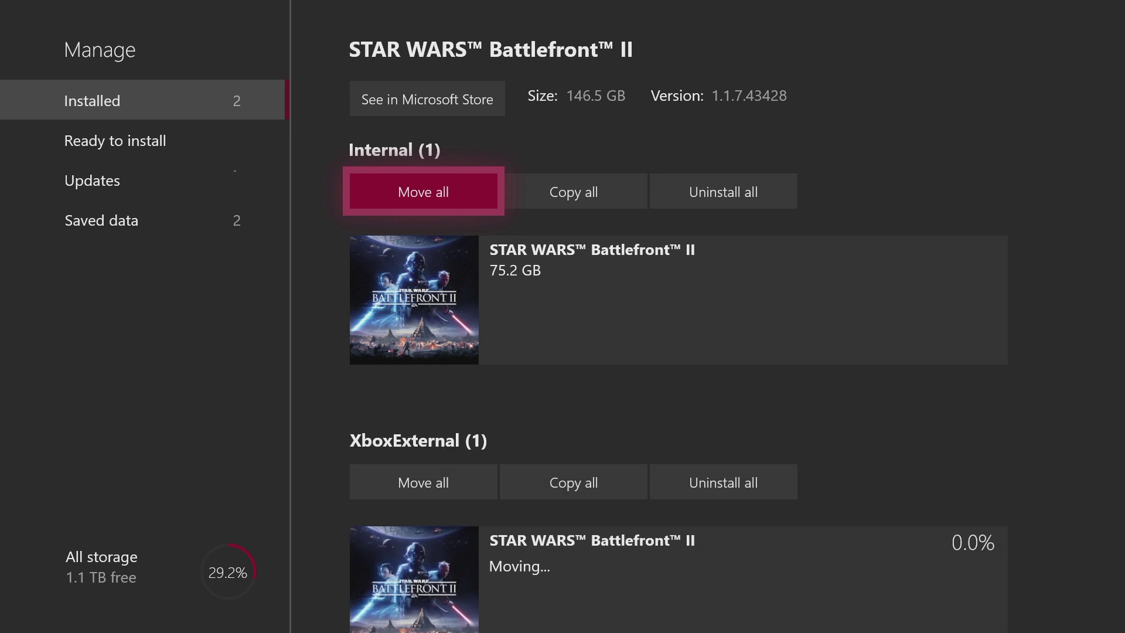
key(Down)
key(Down)
key(Down)
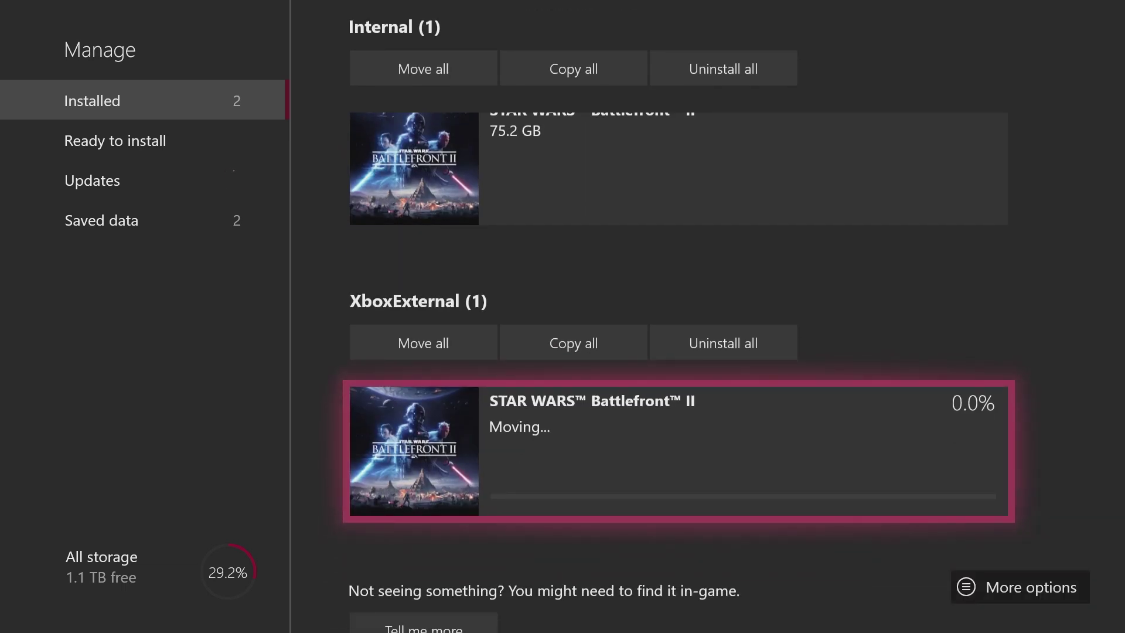